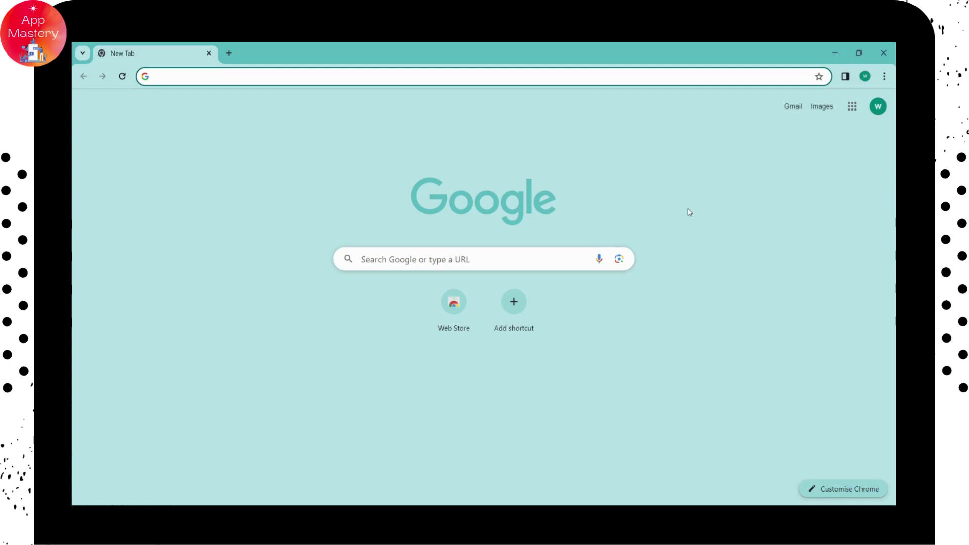
# Search Google from the New Tab page for 'rbc royal', accepting the 'rbc royal bank' suggestion.
pyautogui.click(504, 261)
pyautogui.write('r')
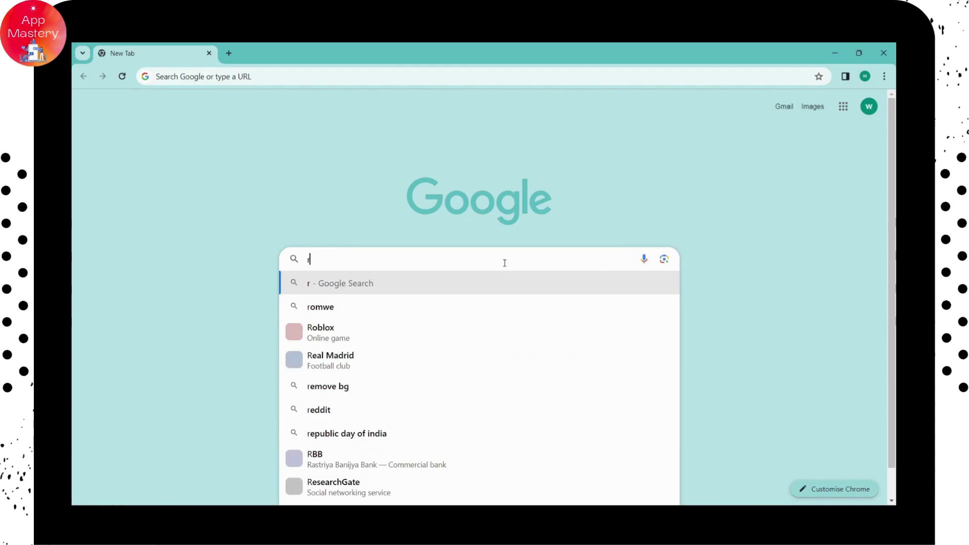
pyautogui.write('bc')
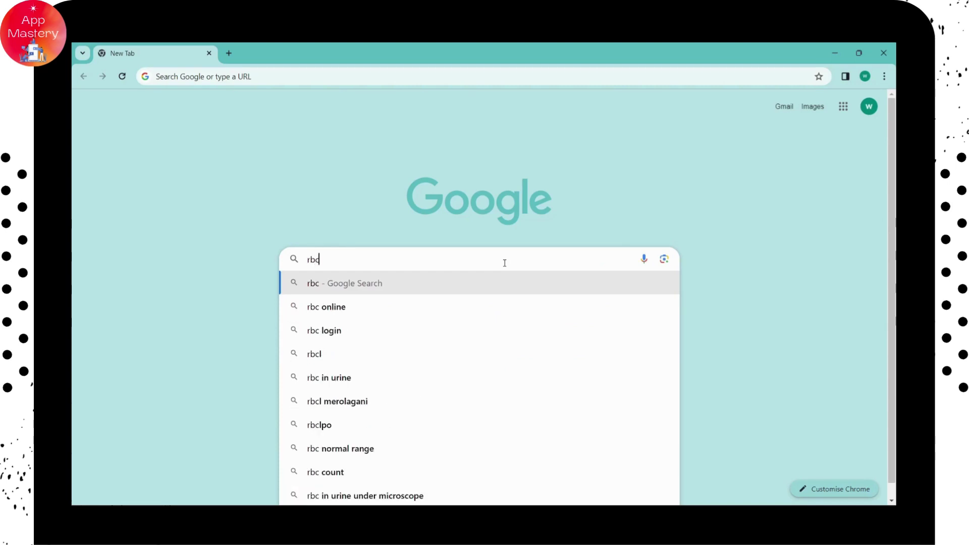
pyautogui.write(' ro')
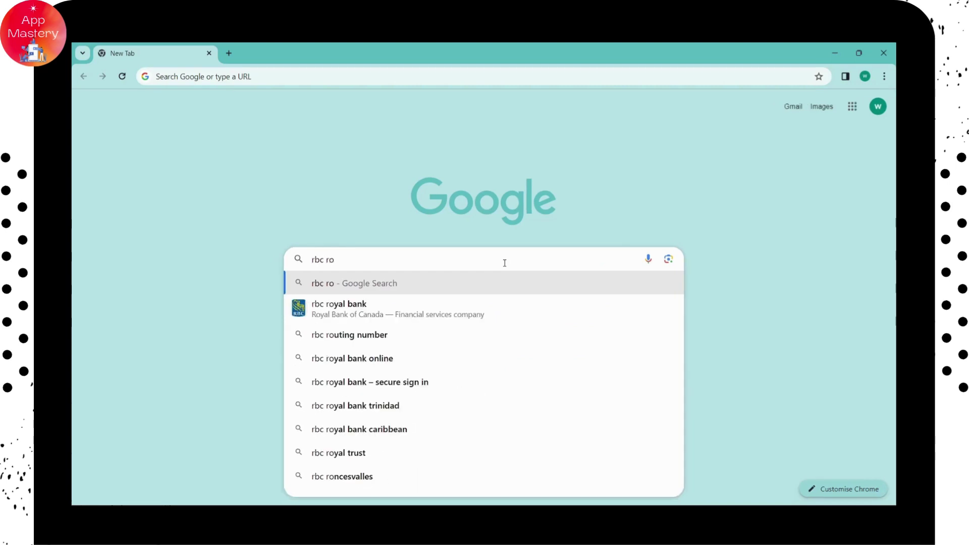
pyautogui.write('yal')
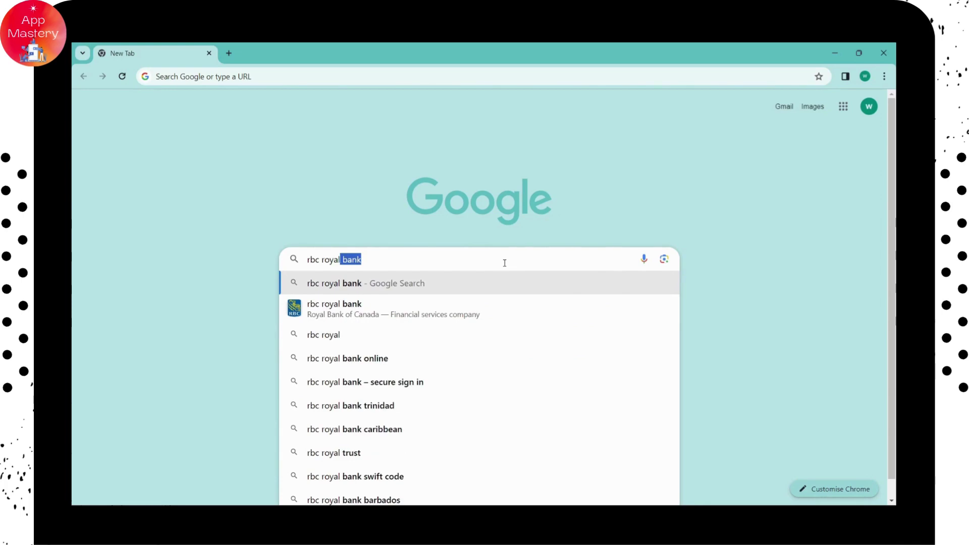
# Run the 'rbc royal bank' search to show the Royal Bank of Canada results.
pyautogui.press('Return')
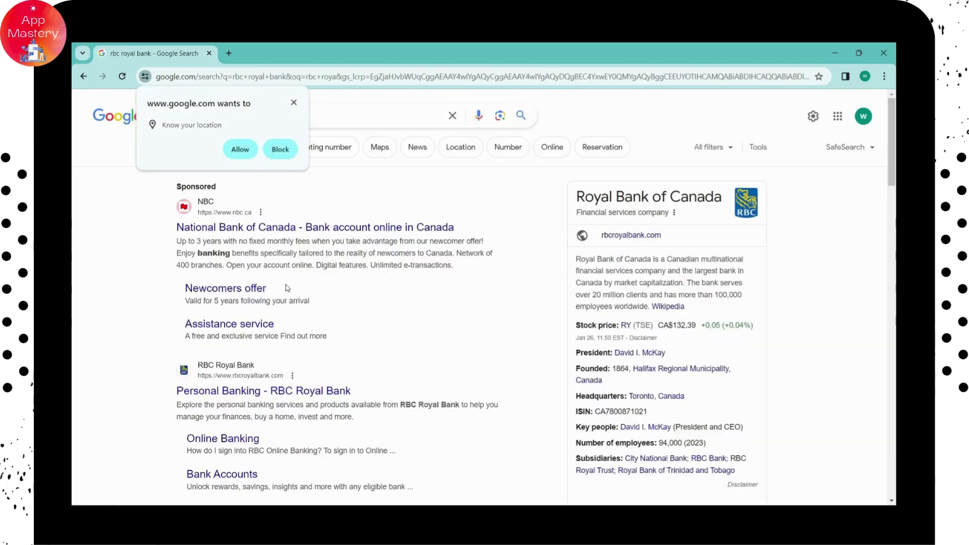
pyautogui.scroll(-1, 218, 362)
pyautogui.scroll(-1, 217, 361)
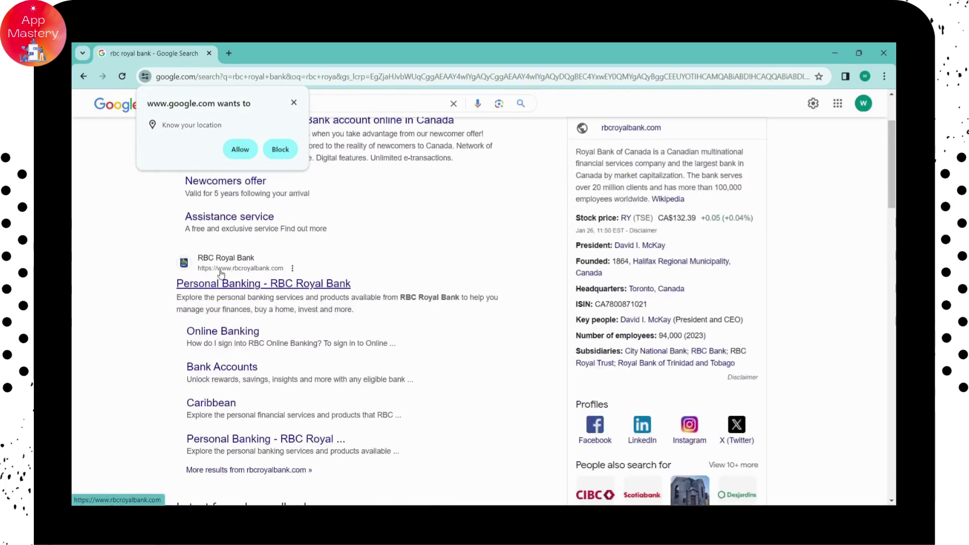
# Open the 'Personal Banking - RBC Royal Bank' result, then its Sign In page.
pyautogui.click(243, 284)
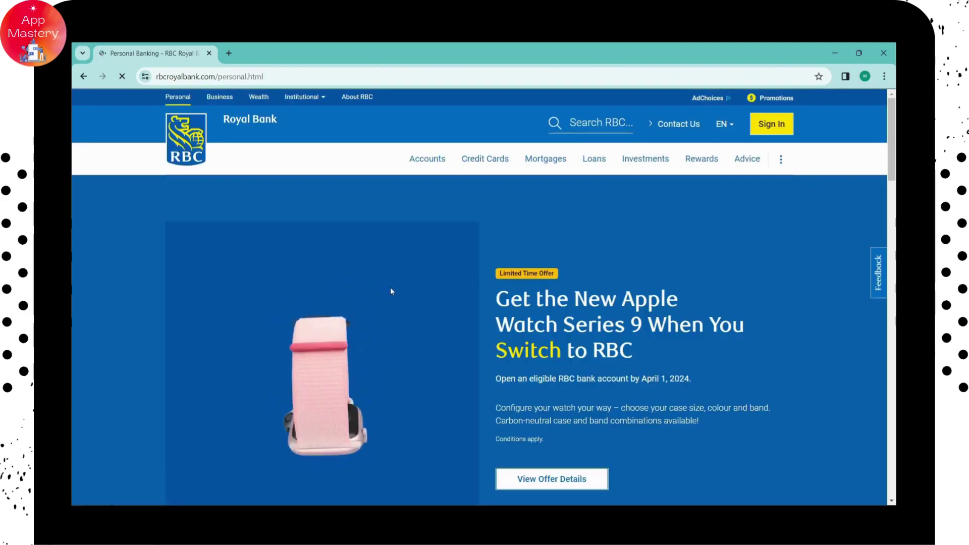
pyautogui.scroll(-2, 400, 287)
pyautogui.scroll(2, 399, 287)
pyautogui.scroll(1, 401, 288)
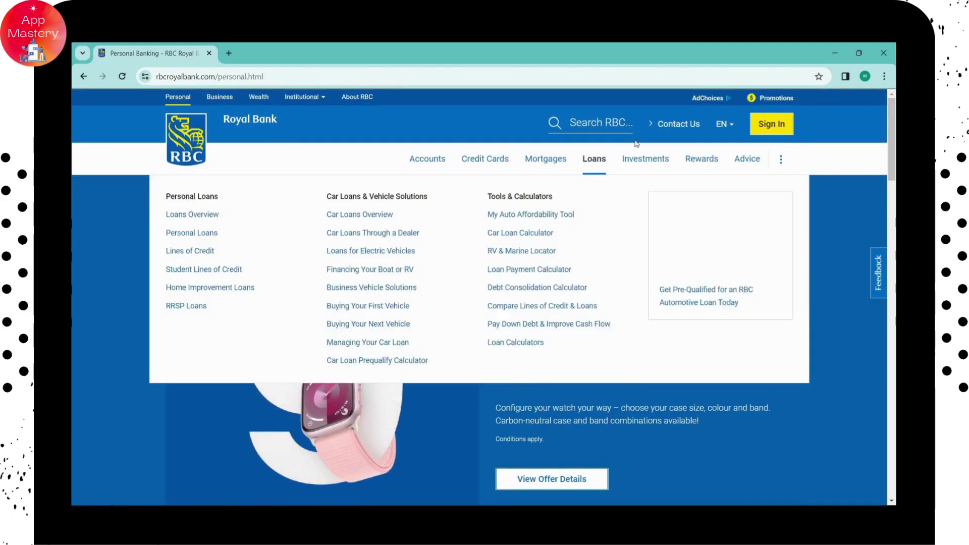
pyautogui.click(772, 125)
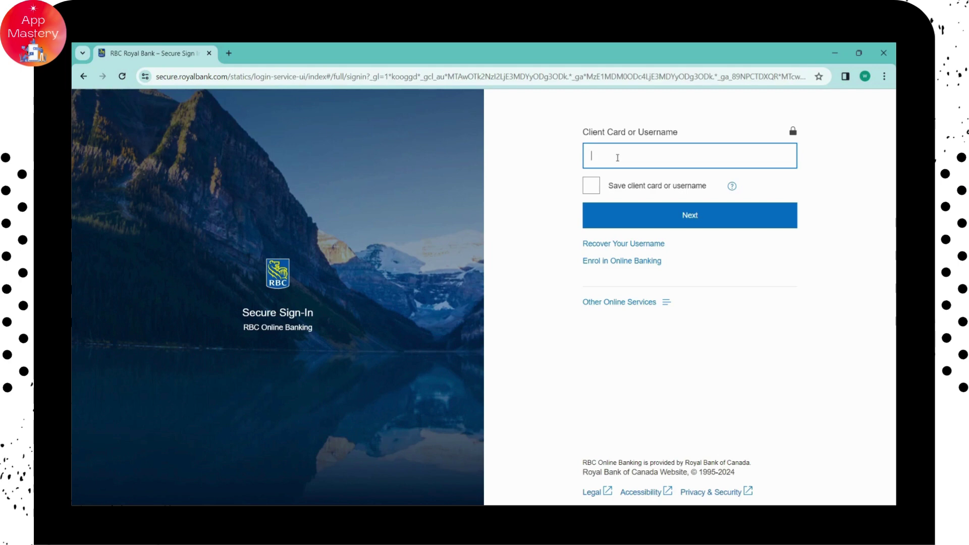
pyautogui.click(591, 189)
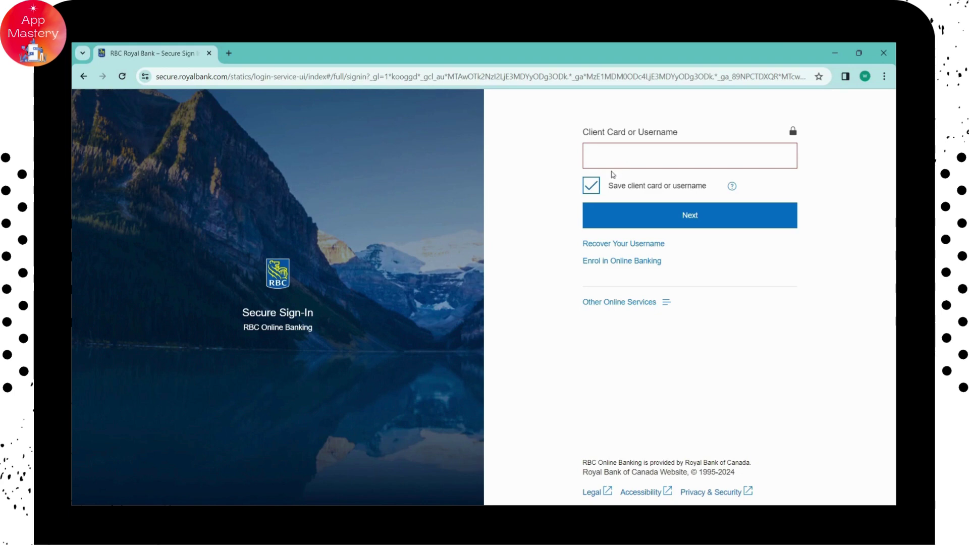
pyautogui.click(595, 188)
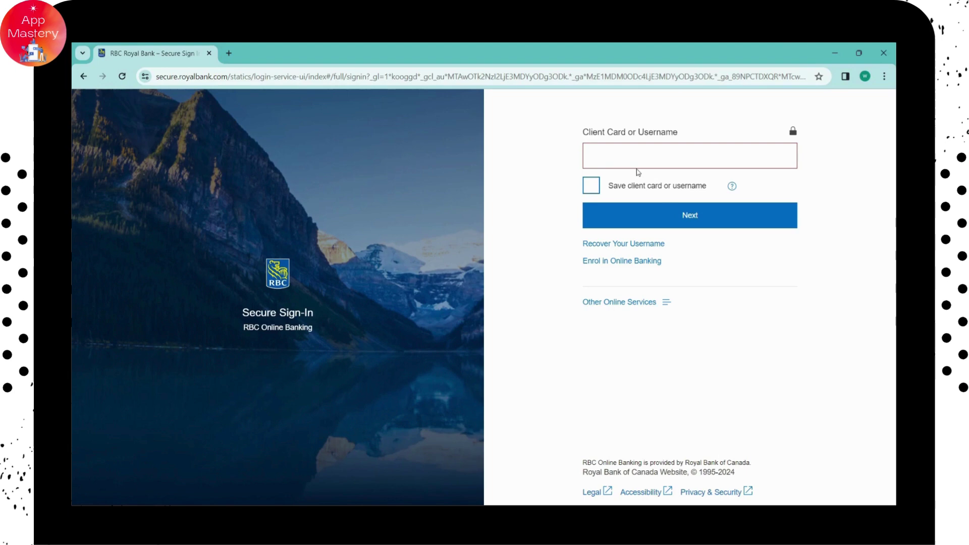